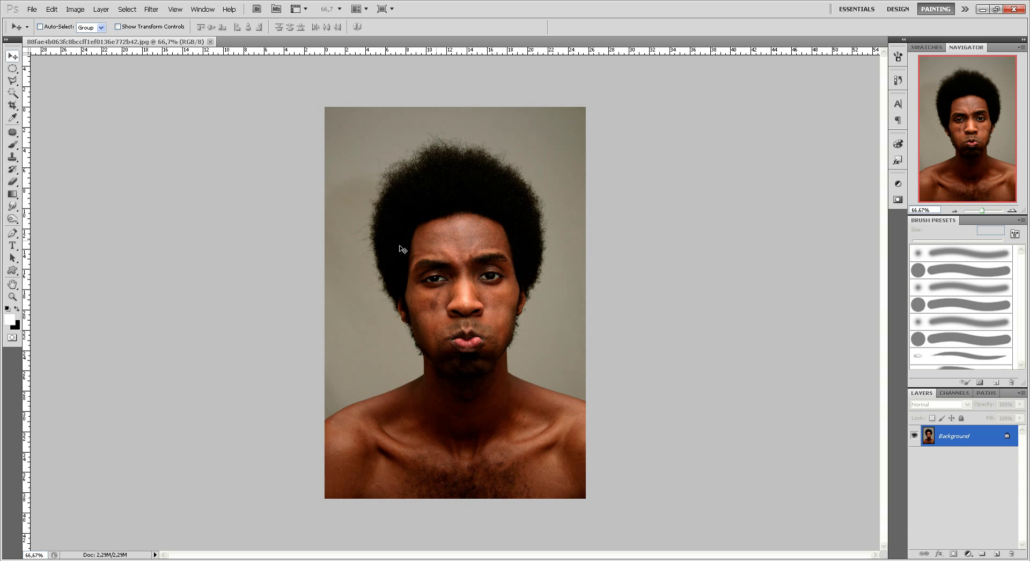
Step: Zoom the portrait view from 66.7% to 100% with the Zoom tool
{"action": "left_click", "coordinate": [12, 297]}
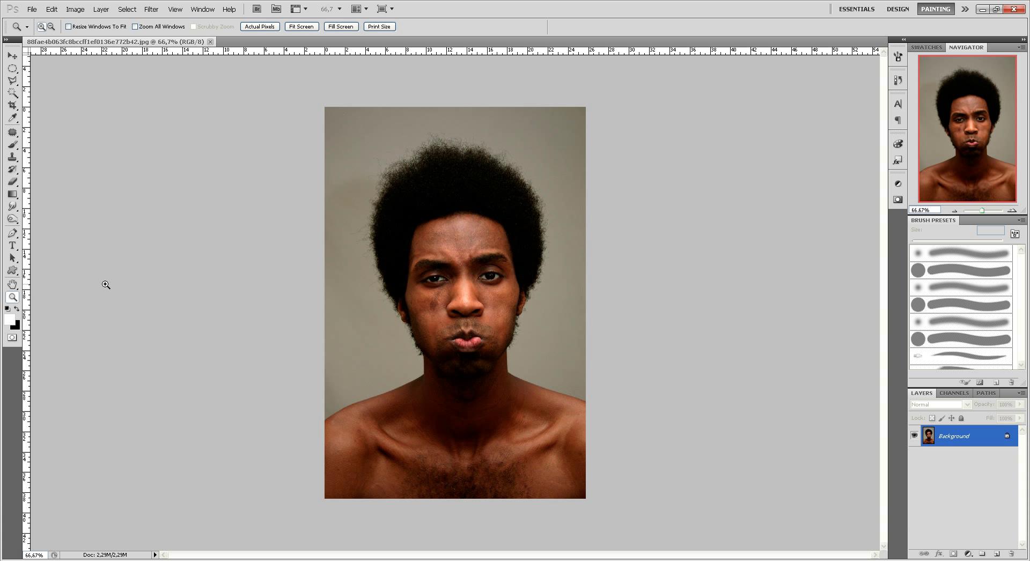
{"action": "left_click", "coordinate": [377, 238]}
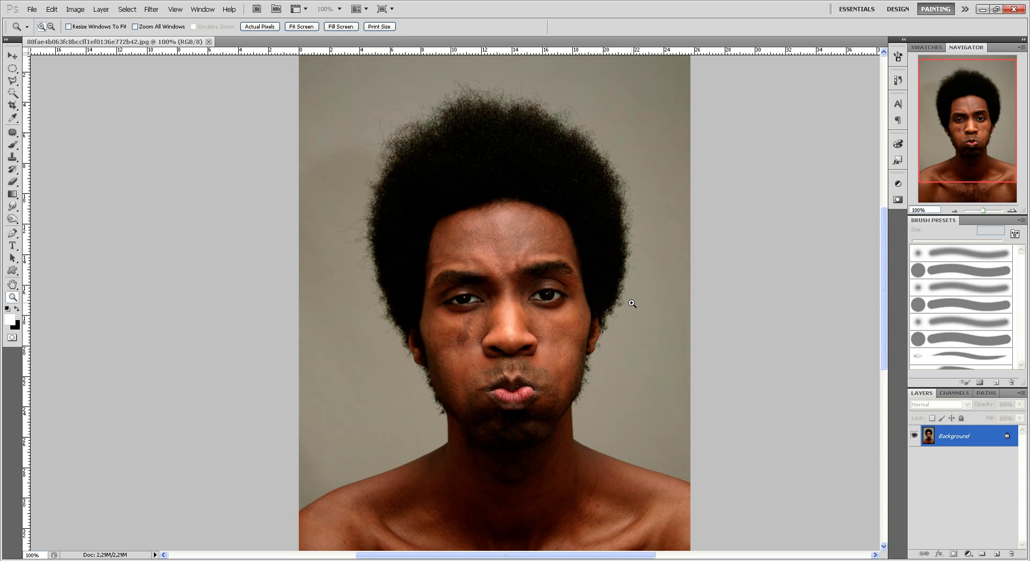
Step: Start a Polygonal Lasso outline at the left shoulder and trace up the neck and around the left ear
{"action": "left_click", "coordinate": [12, 81]}
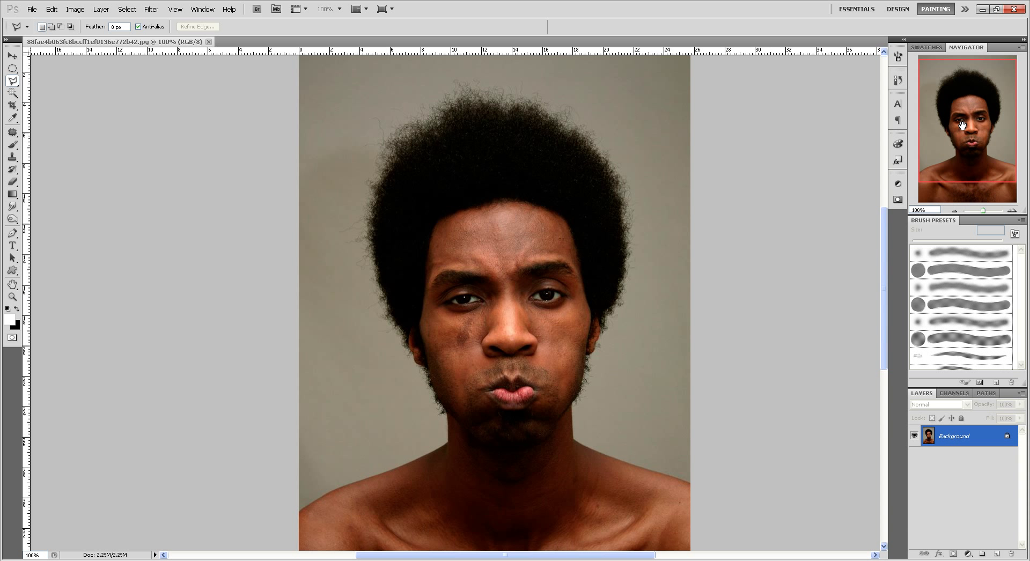
{"action": "scroll", "coordinate": [469, 425], "scroll_direction": "down", "scroll_amount": 3}
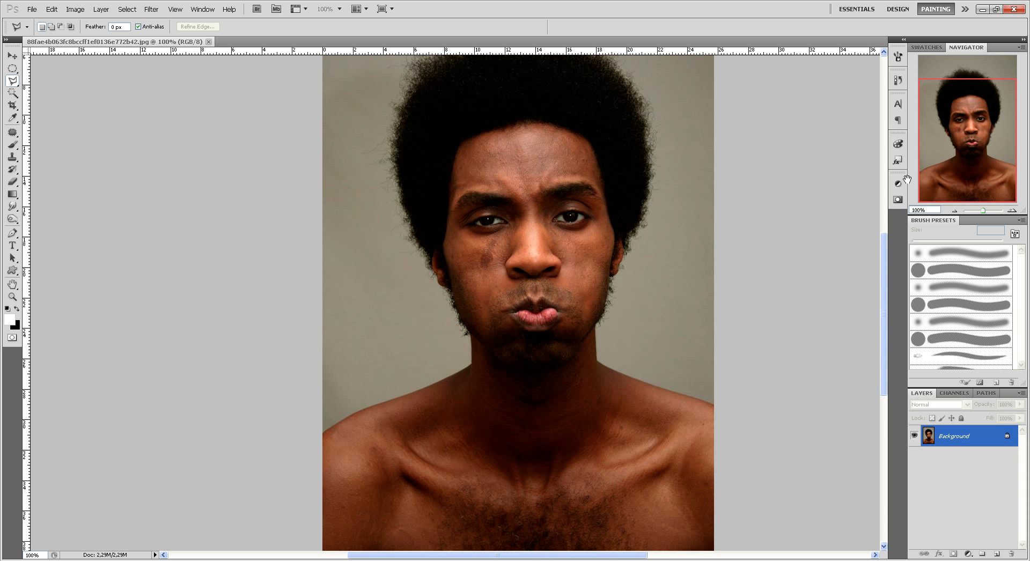
{"action": "left_click", "coordinate": [324, 433]}
{"action": "scroll", "coordinate": [373, 402], "scroll_direction": "up", "scroll_amount": 1}
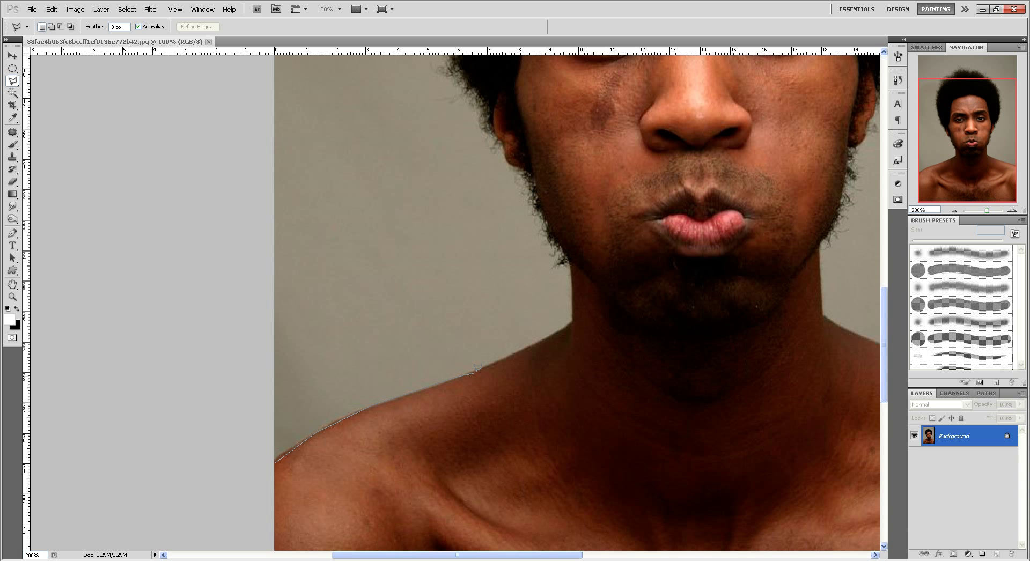
{"action": "left_click", "coordinate": [572, 319]}
{"action": "left_click", "coordinate": [571, 263]}
{"action": "left_click", "coordinate": [524, 170]}
{"action": "left_click", "coordinate": [514, 160]}
{"action": "left_click", "coordinate": [501, 142]}
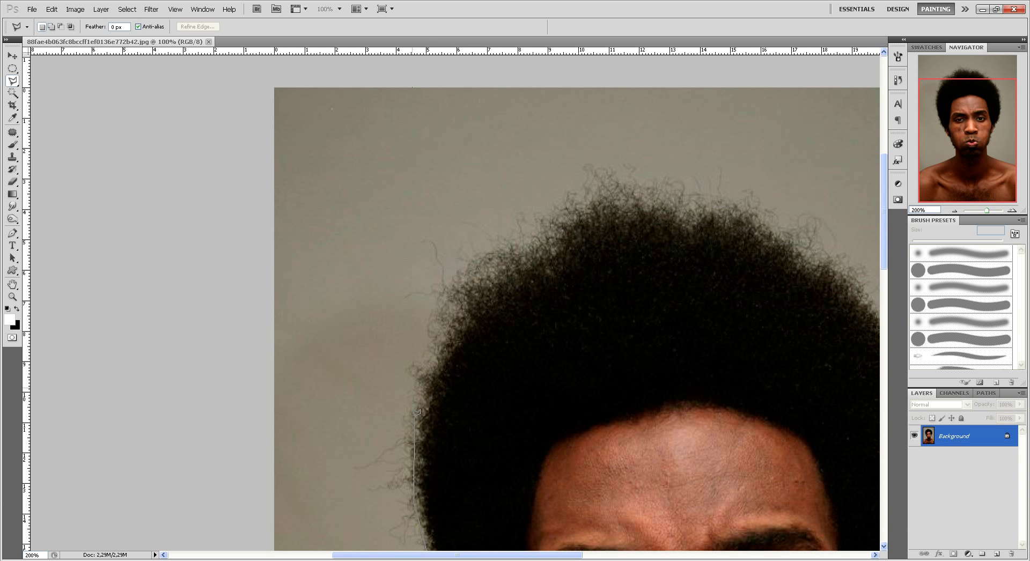
Step: Continue the outline up the hair's left side, across the top and down its right edge
{"action": "left_click", "coordinate": [413, 422]}
{"action": "left_click", "coordinate": [474, 295]}
{"action": "left_click", "coordinate": [567, 247]}
{"action": "left_click", "coordinate": [626, 232]}
{"action": "left_click", "coordinate": [723, 239]}
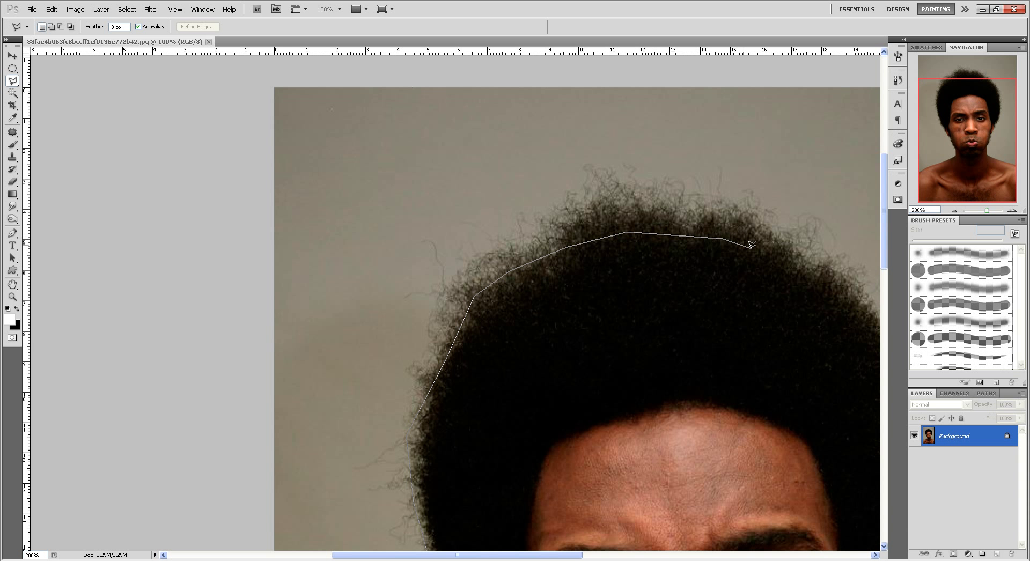
{"action": "left_click", "coordinate": [826, 271]}
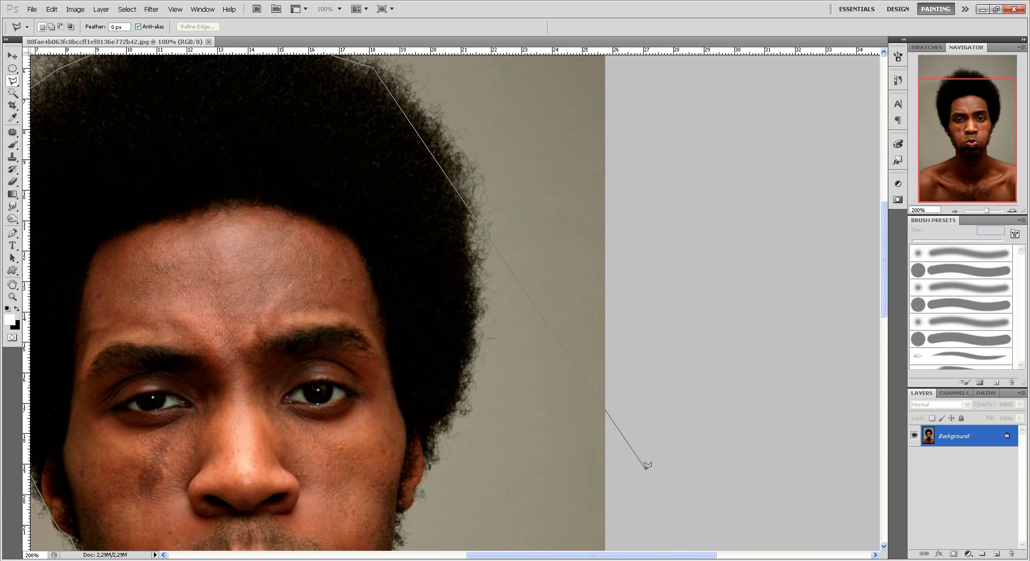
{"action": "left_click", "coordinate": [394, 83]}
{"action": "left_click", "coordinate": [431, 117]}
{"action": "left_click", "coordinate": [464, 179]}
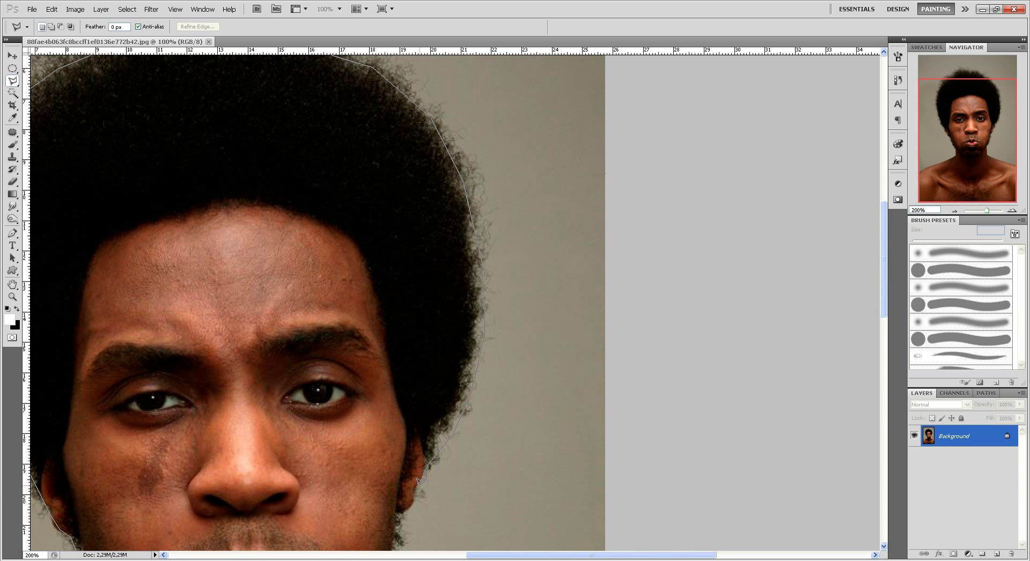
Step: Trace the right shoulder, run below the image bottom and close the outline into a selection
{"action": "scroll", "coordinate": [398, 528], "scroll_direction": "down", "scroll_amount": 5}
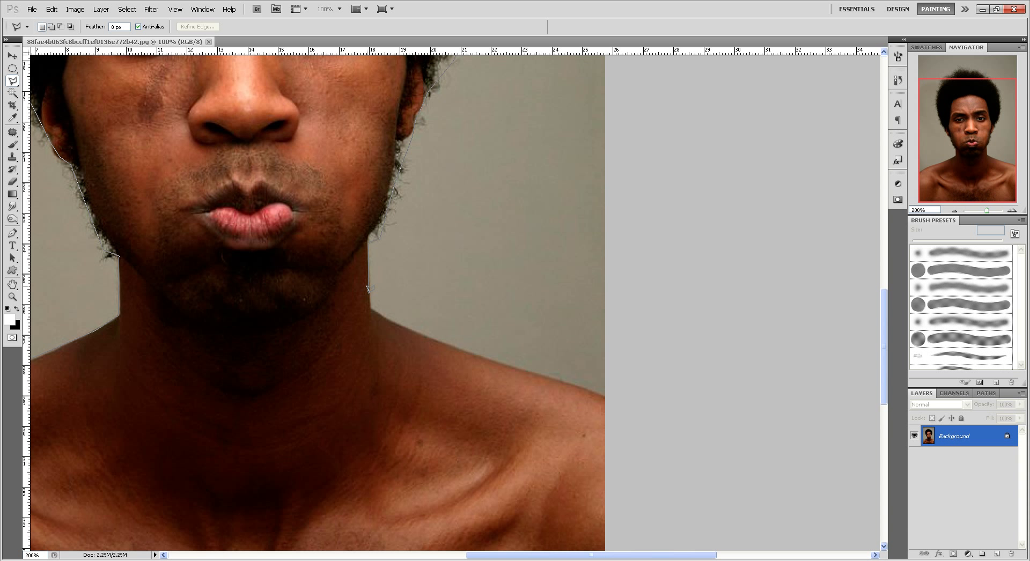
{"action": "left_click", "coordinate": [371, 310]}
{"action": "left_click", "coordinate": [422, 333]}
{"action": "left_click", "coordinate": [607, 395]}
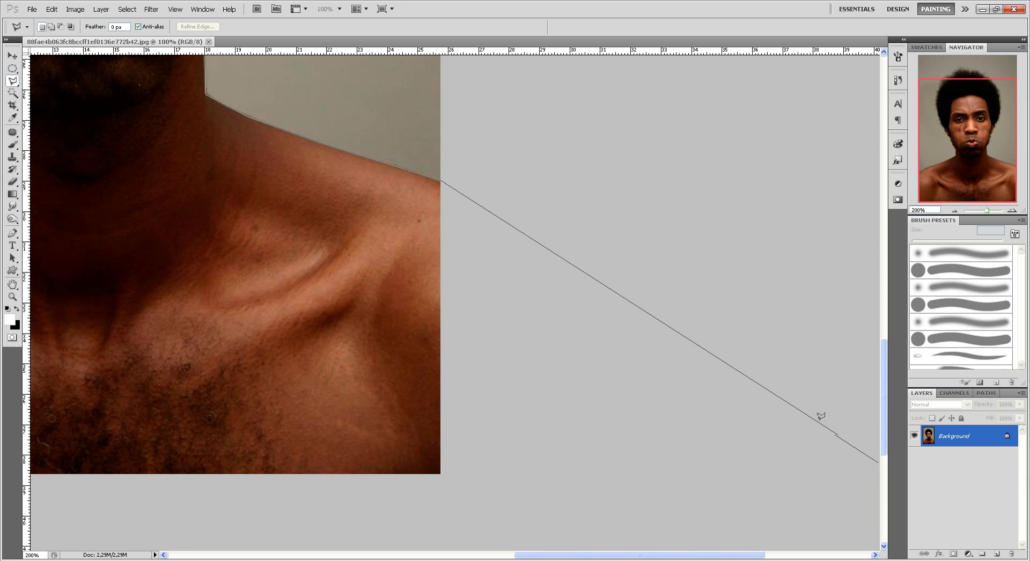
{"action": "left_click", "coordinate": [674, 334]}
{"action": "left_click", "coordinate": [558, 448]}
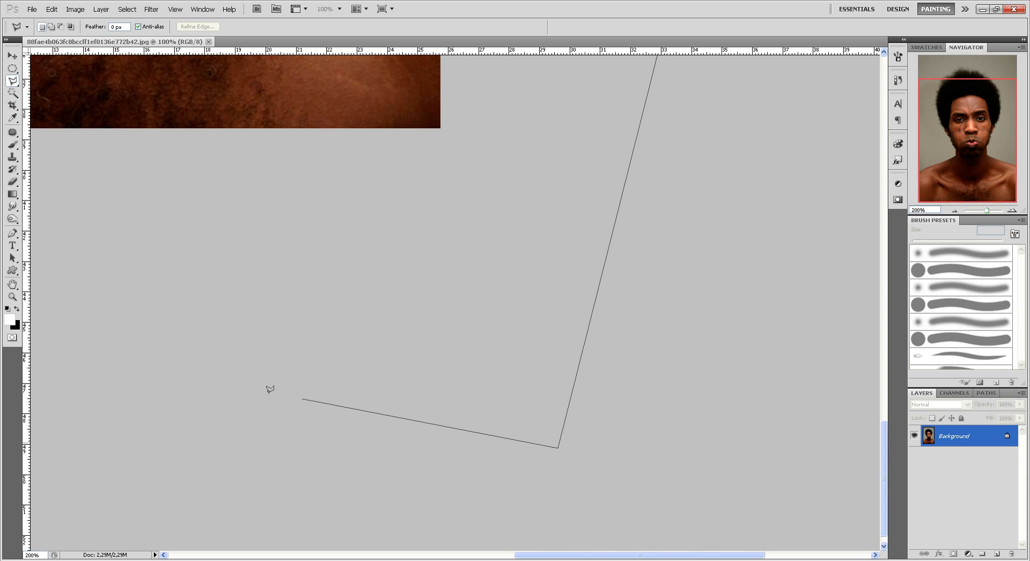
{"action": "left_click", "coordinate": [31, 254]}
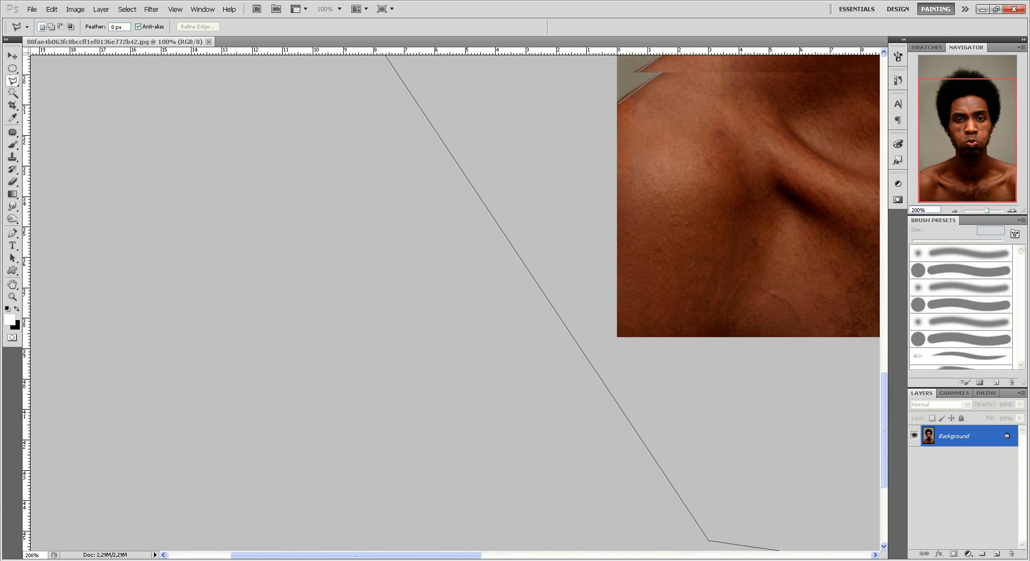
{"action": "left_click", "coordinate": [450, 376]}
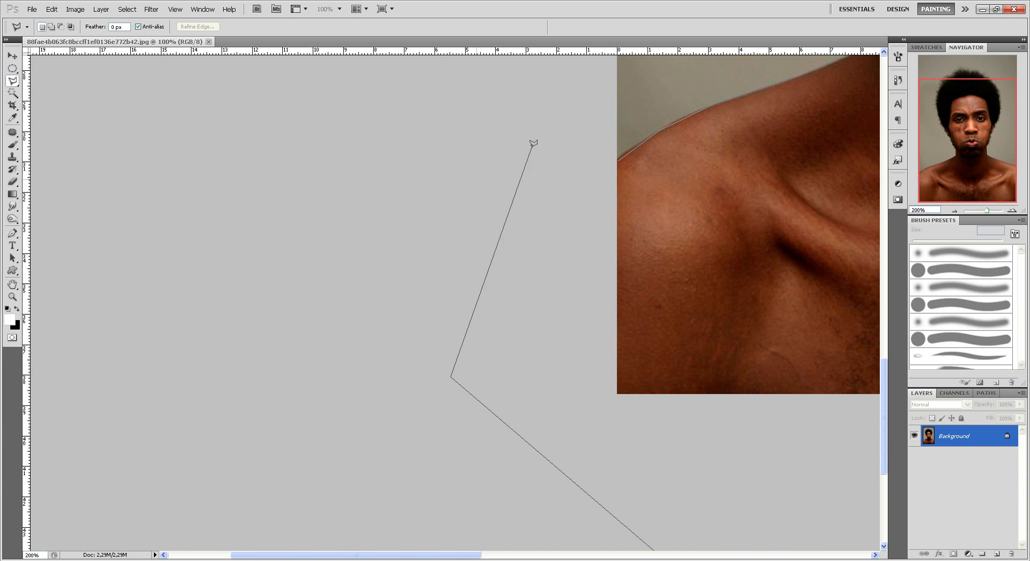
{"action": "left_click", "coordinate": [619, 157]}
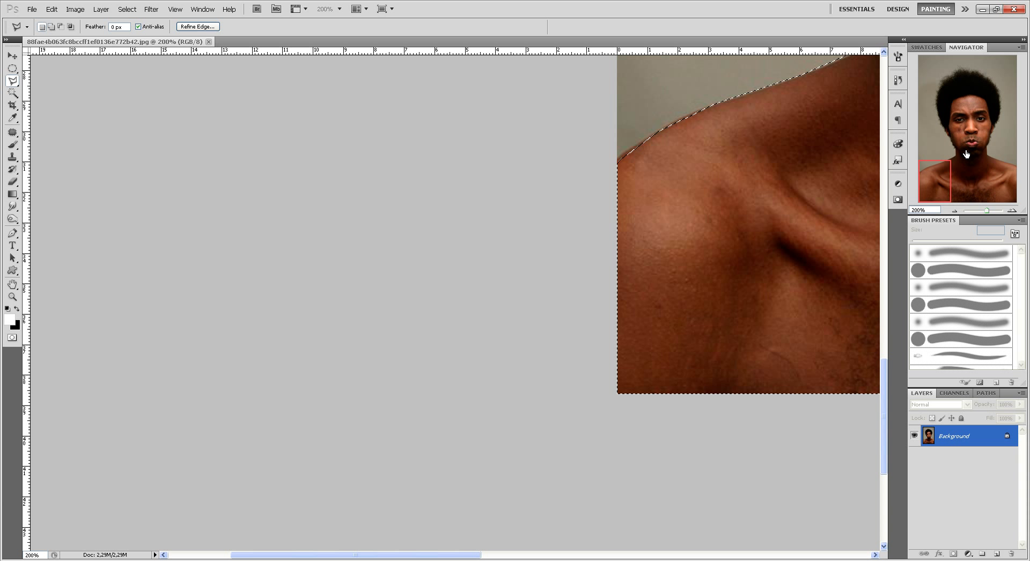
{"action": "left_click_drag", "start_coordinate": [947, 183], "coordinate": [955, 164]}
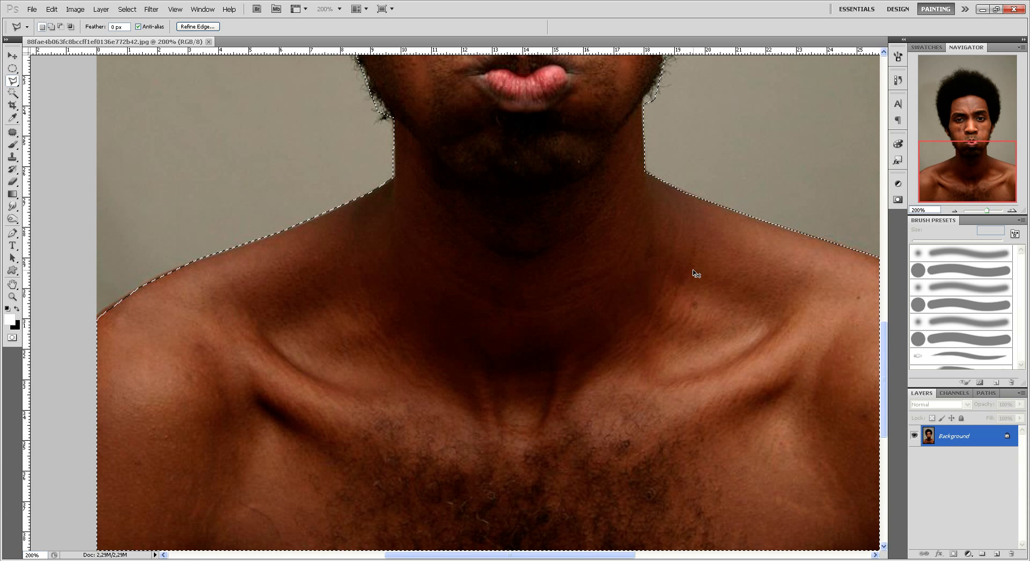
Step: Zoom out and add a pixel mask from the selection in the Masks panel, hiding the grey backdrop
{"action": "key", "text": "ctrl+minus"}
{"action": "key", "text": "ctrl+minus"}
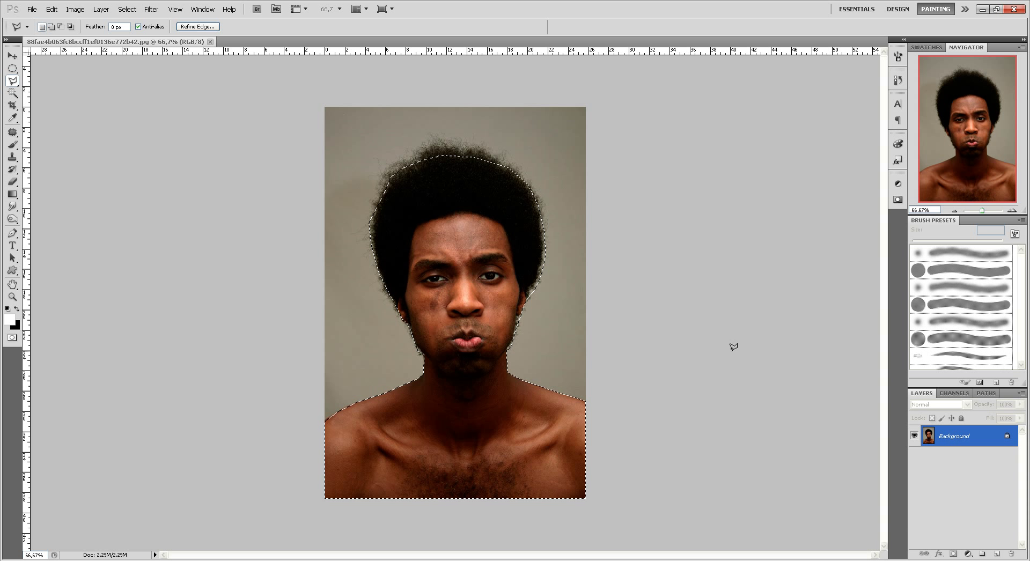
{"action": "left_click", "coordinate": [898, 199]}
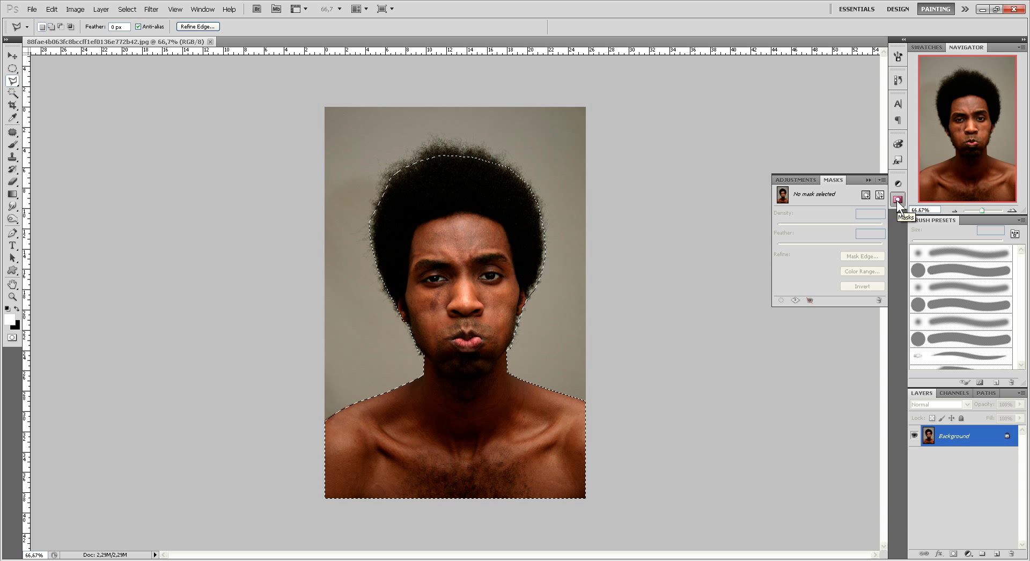
{"action": "left_click", "coordinate": [866, 194]}
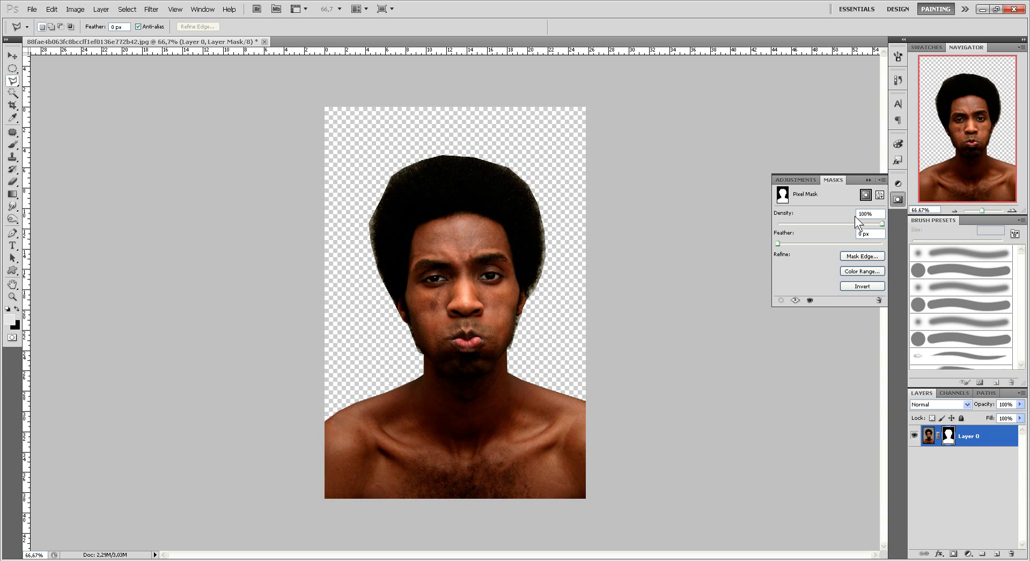
{"action": "left_click", "coordinate": [854, 258]}
Step: Enable Smart Radius, widen the edge radius to capture the hair, and zoom in on the face
{"action": "left_click", "coordinate": [702, 178]}
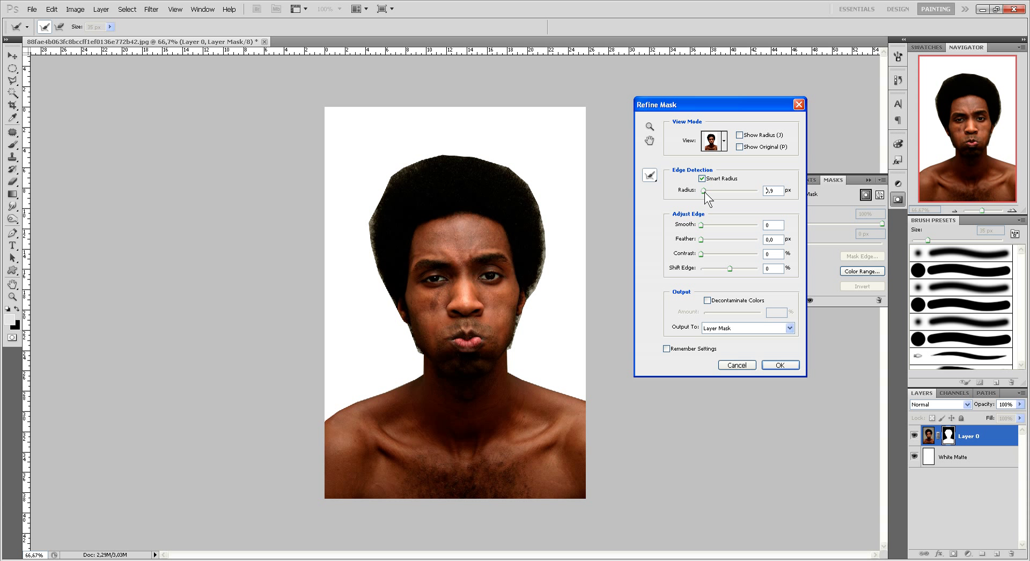
{"action": "left_click_drag", "start_coordinate": [710, 192], "coordinate": [745, 192]}
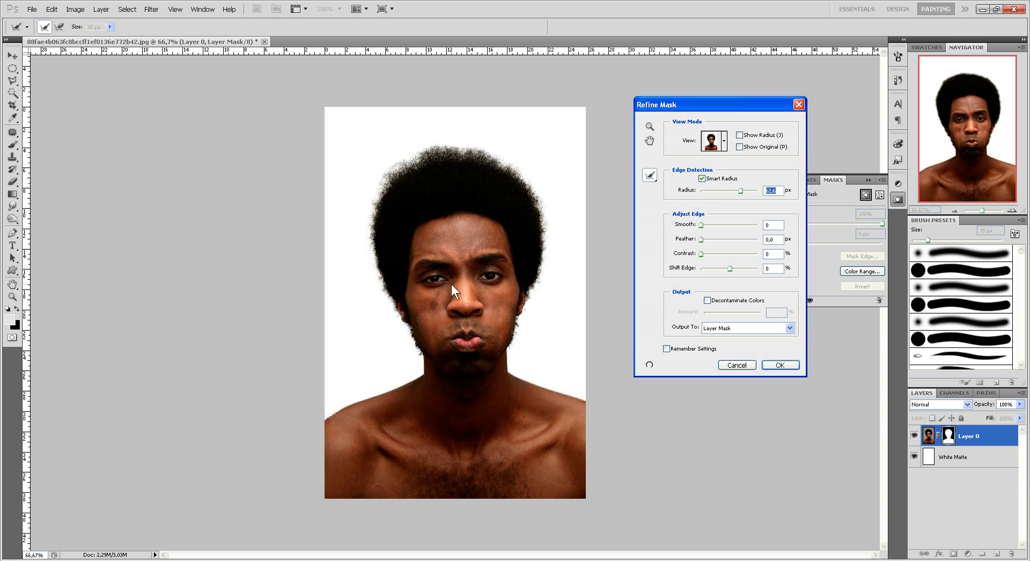
{"action": "key", "text": "ctrl+plus"}
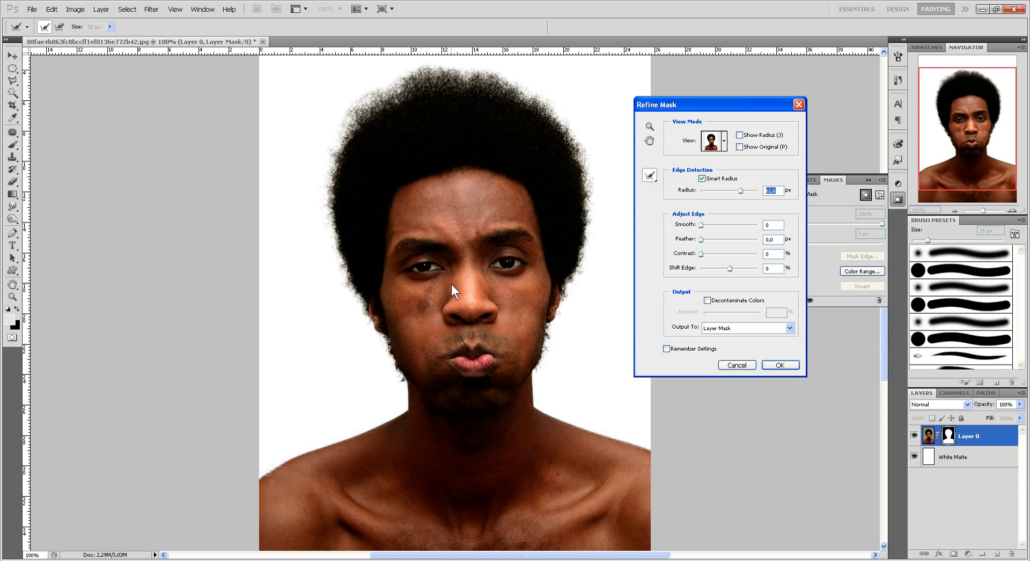
{"action": "key", "text": "ctrl+plus"}
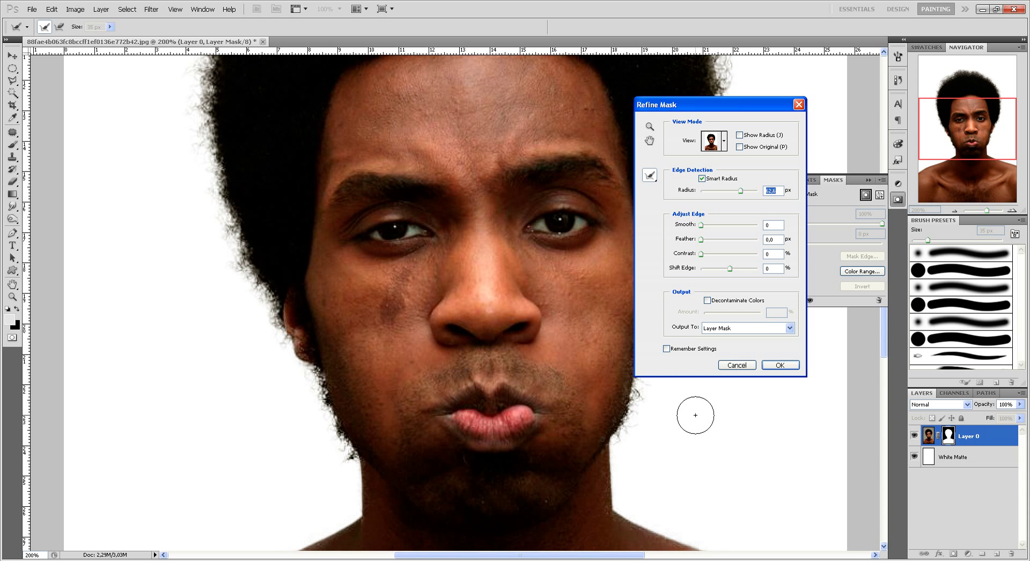
Step: Set the mask Contrast to 11 and Shift Edge to +25, then apply the refined mask
{"action": "left_click_drag", "start_coordinate": [700, 255], "coordinate": [748, 255]}
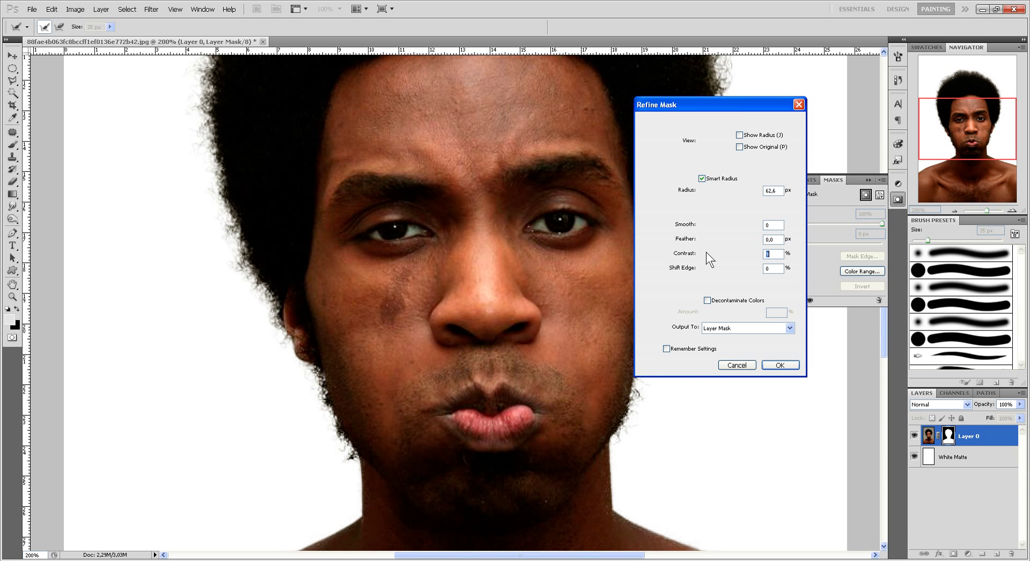
{"action": "mouse_move", "coordinate": [731, 254]}
{"action": "left_mouse_down"}
{"action": "mouse_move", "coordinate": [704, 259]}
{"action": "mouse_move", "coordinate": [706, 240]}
{"action": "mouse_move", "coordinate": [691, 226]}
{"action": "left_mouse_up"}
{"action": "left_click", "coordinate": [693, 242]}
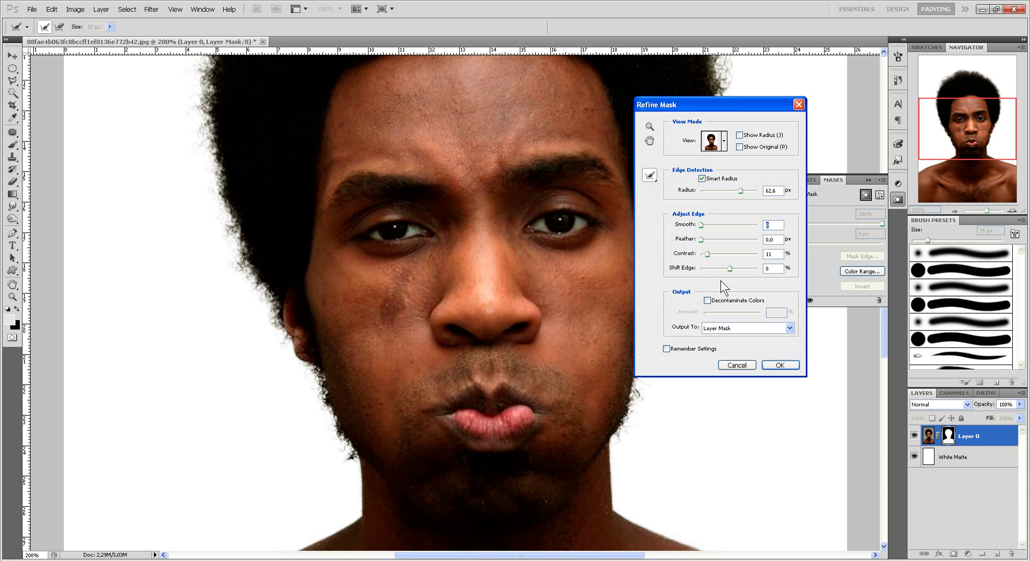
{"action": "mouse_move", "coordinate": [730, 270]}
{"action": "left_mouse_down"}
{"action": "mouse_move", "coordinate": [715, 267]}
{"action": "mouse_move", "coordinate": [751, 267]}
{"action": "mouse_move", "coordinate": [733, 269]}
{"action": "left_mouse_up"}
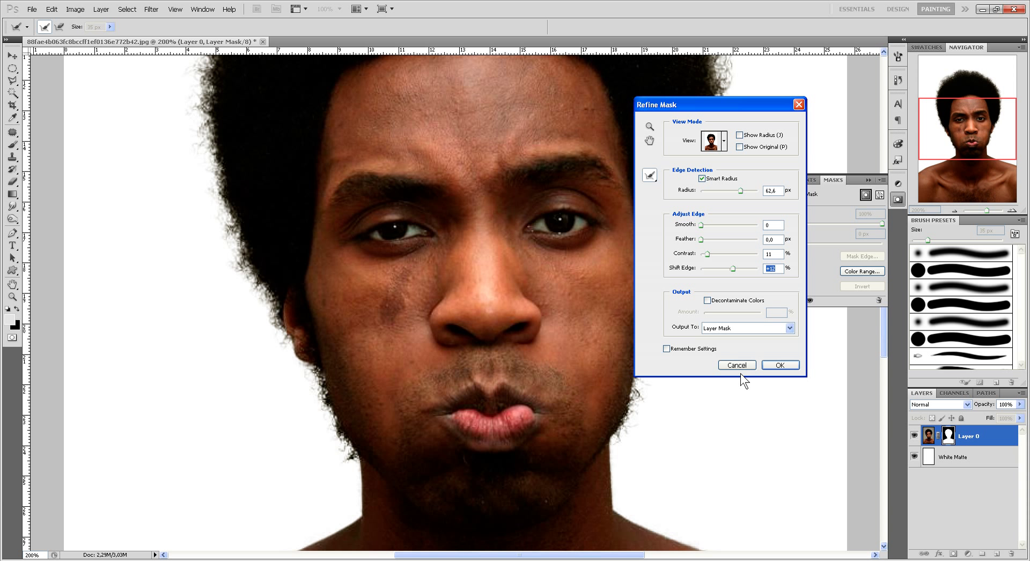
{"action": "left_click", "coordinate": [781, 365]}
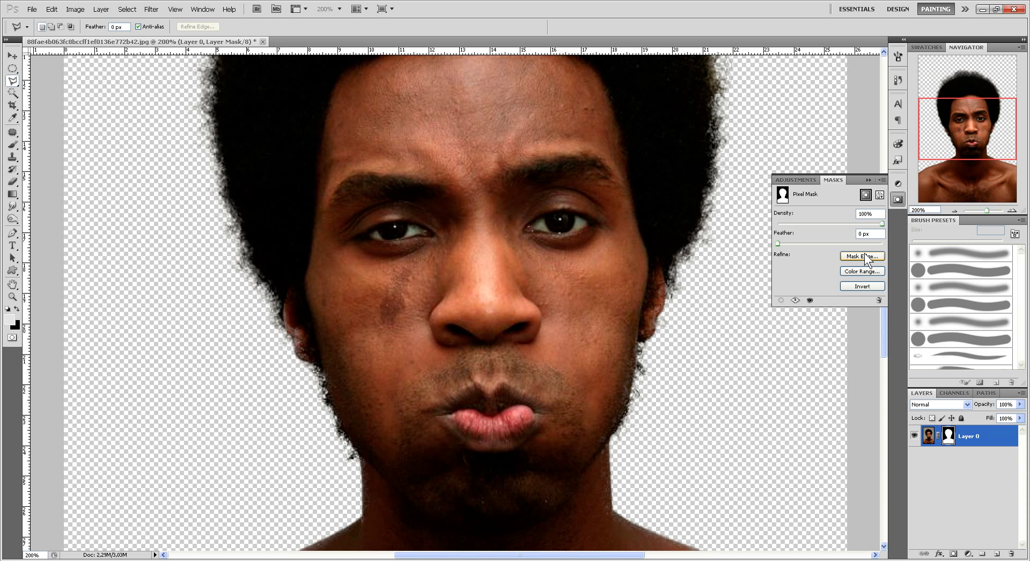
Step: Close the Masks panel and zoom out to fit the whole portrait
{"action": "left_click", "coordinate": [879, 183]}
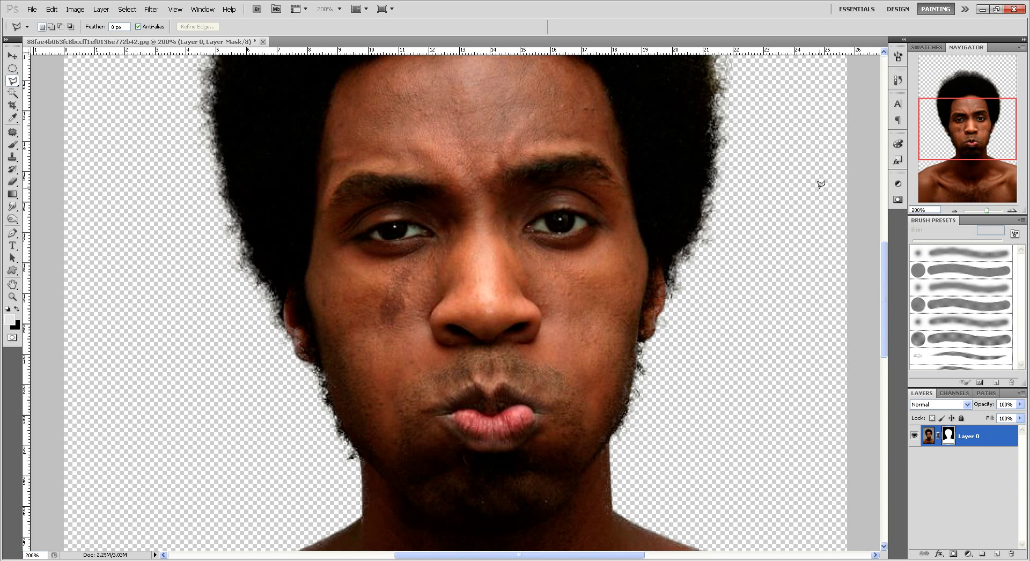
{"action": "key", "text": "ctrl+minus"}
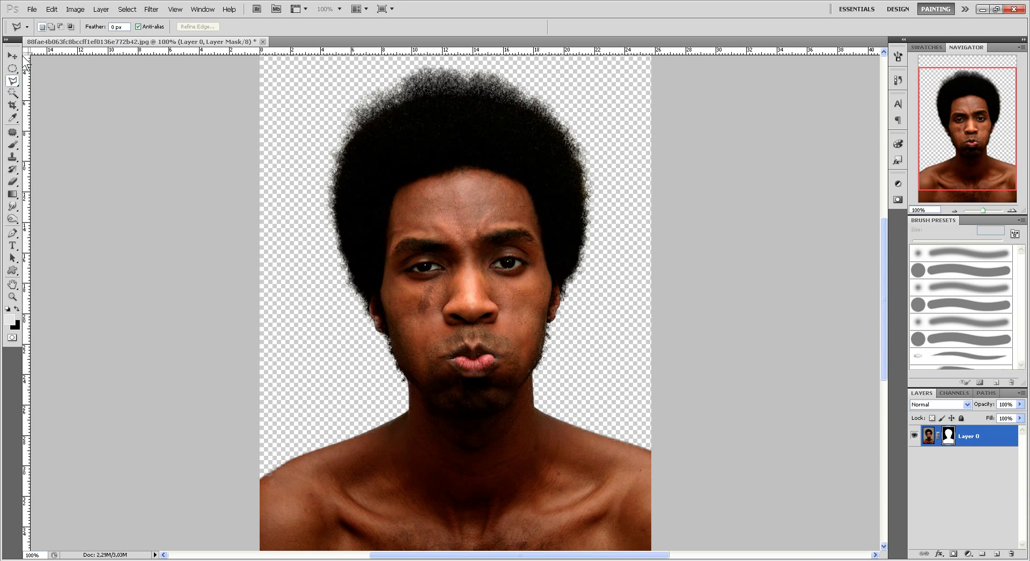
{"action": "key", "text": "v"}
{"action": "key", "text": "ctrl+minus"}
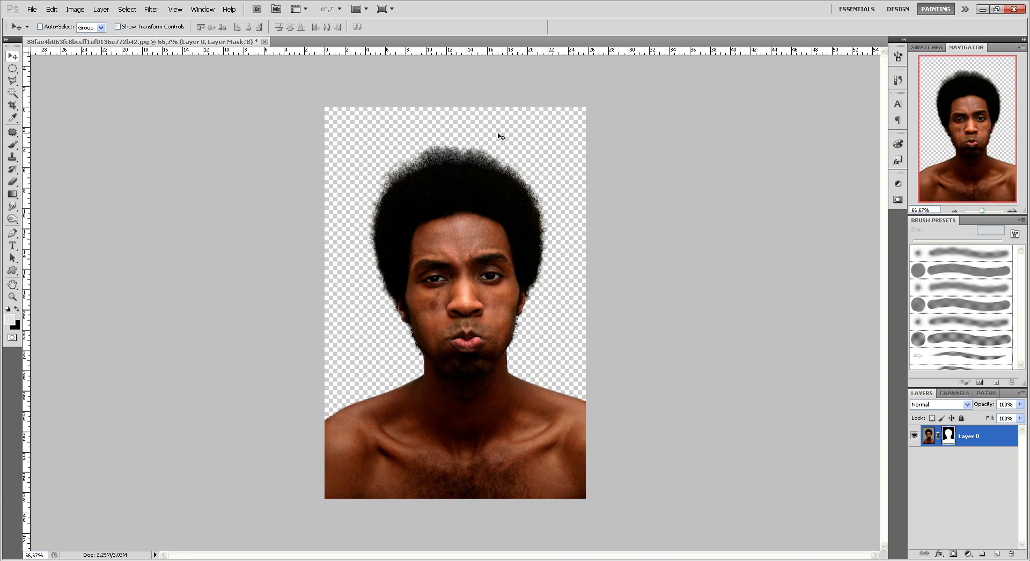
Step: Create a new empty layer named Pozadina
{"action": "left_click", "coordinate": [996, 554]}
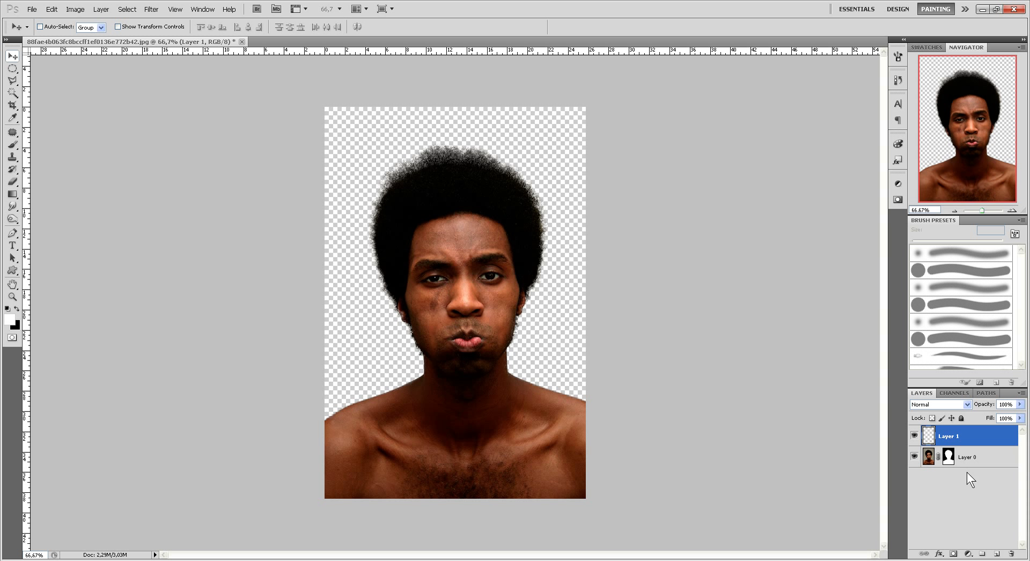
{"action": "double_click", "coordinate": [951, 435]}
{"action": "type", "text": "Pozadina"}
{"action": "key", "text": "Return"}
Step: Build a Gradient tool gradient from #b5daf9 on the left stop to #688fff on the right
{"action": "left_click", "coordinate": [12, 194]}
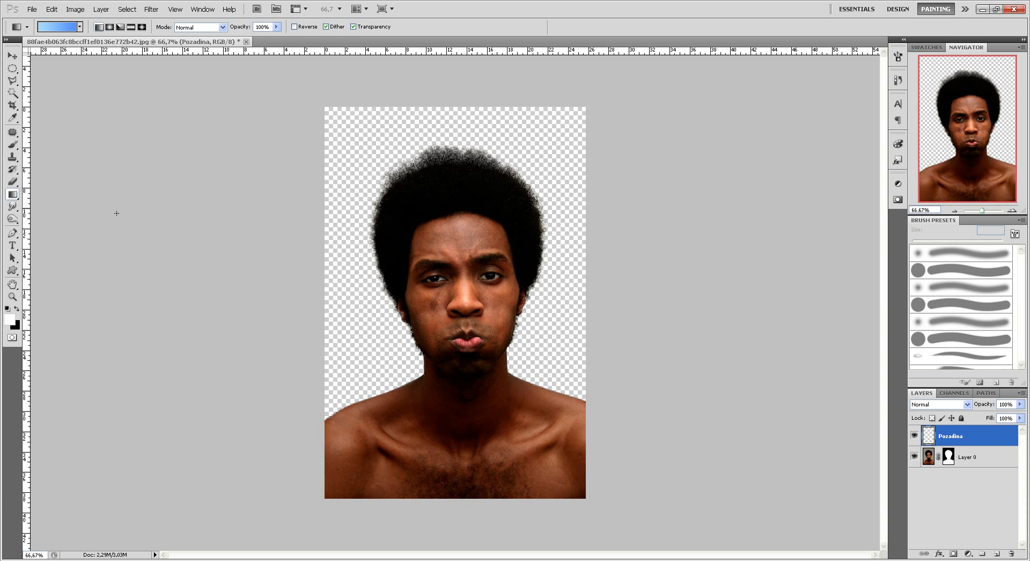
{"action": "left_click", "coordinate": [48, 27]}
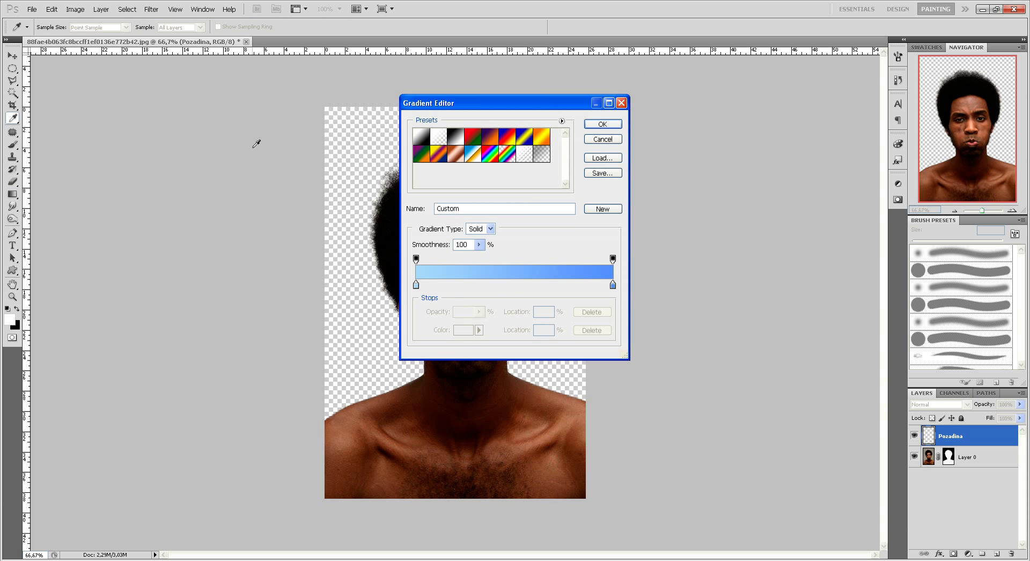
{"action": "left_click", "coordinate": [416, 285]}
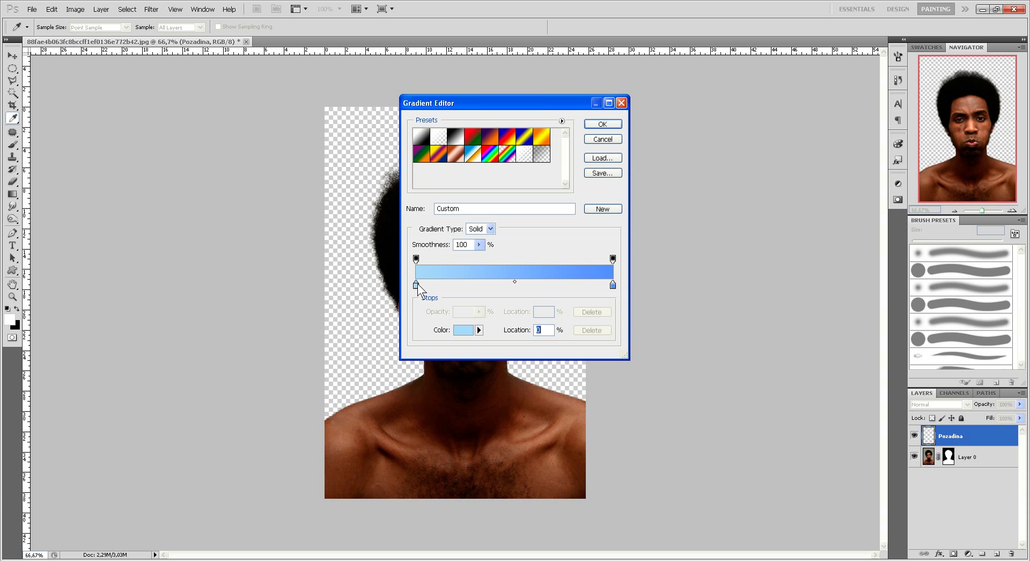
{"action": "double_click", "coordinate": [417, 285]}
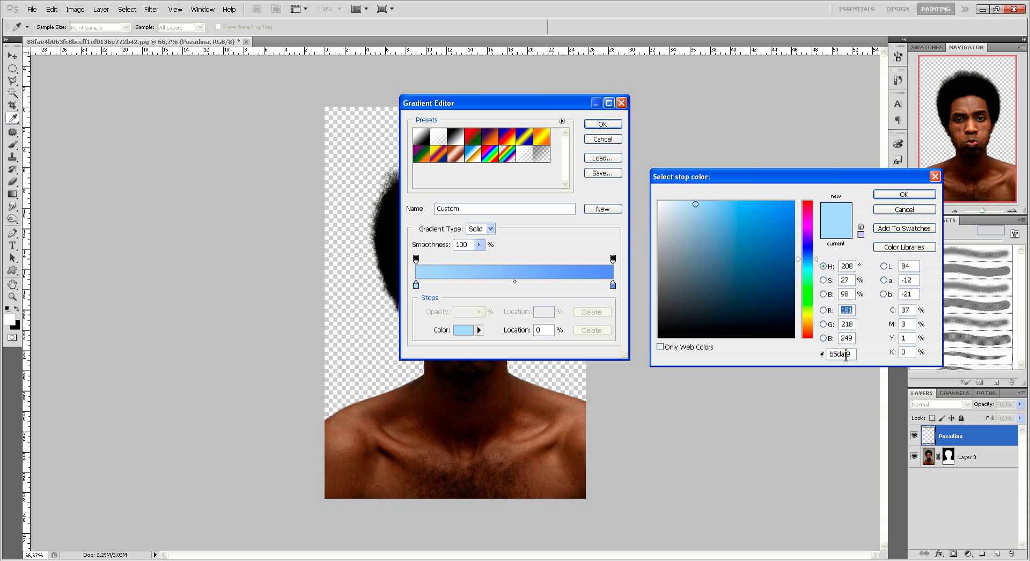
{"action": "left_click", "coordinate": [904, 195]}
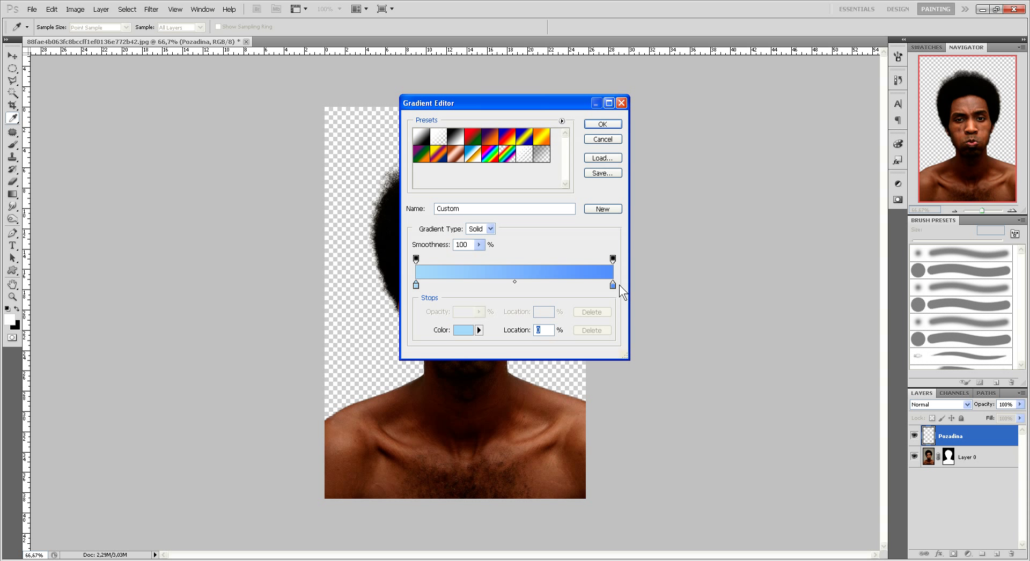
{"action": "double_click", "coordinate": [615, 284]}
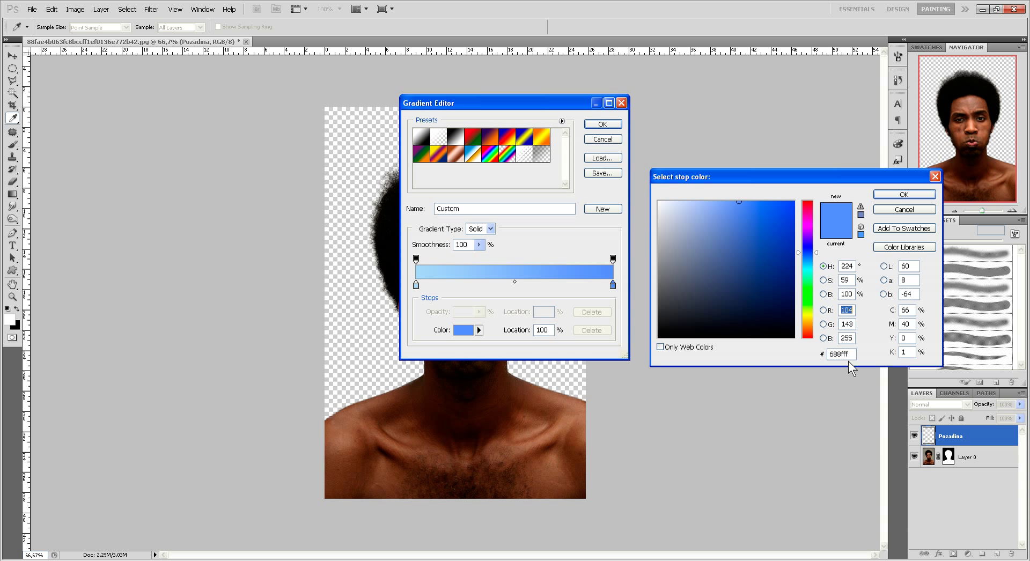
{"action": "left_click", "coordinate": [899, 195]}
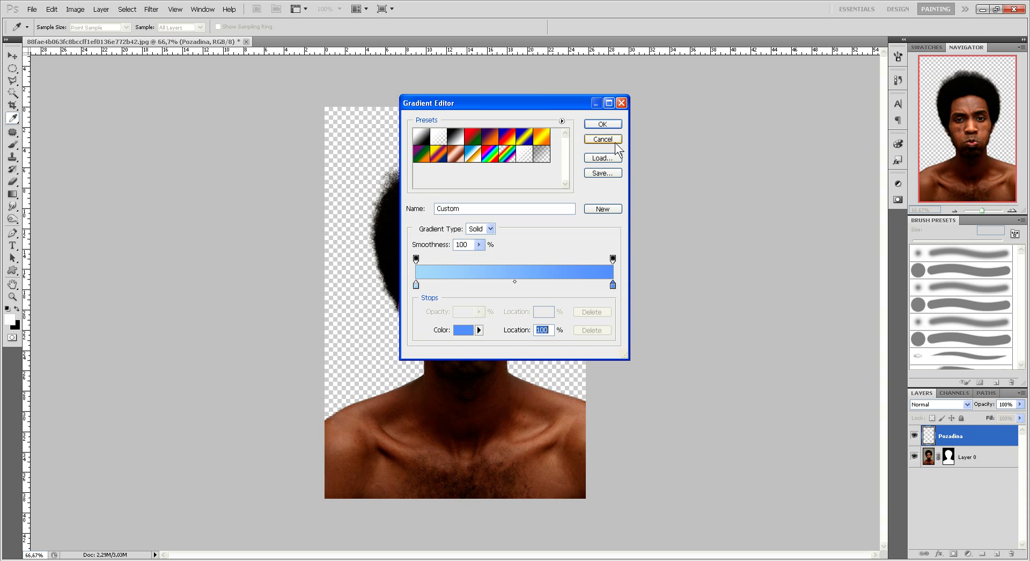
{"action": "left_click", "coordinate": [602, 124]}
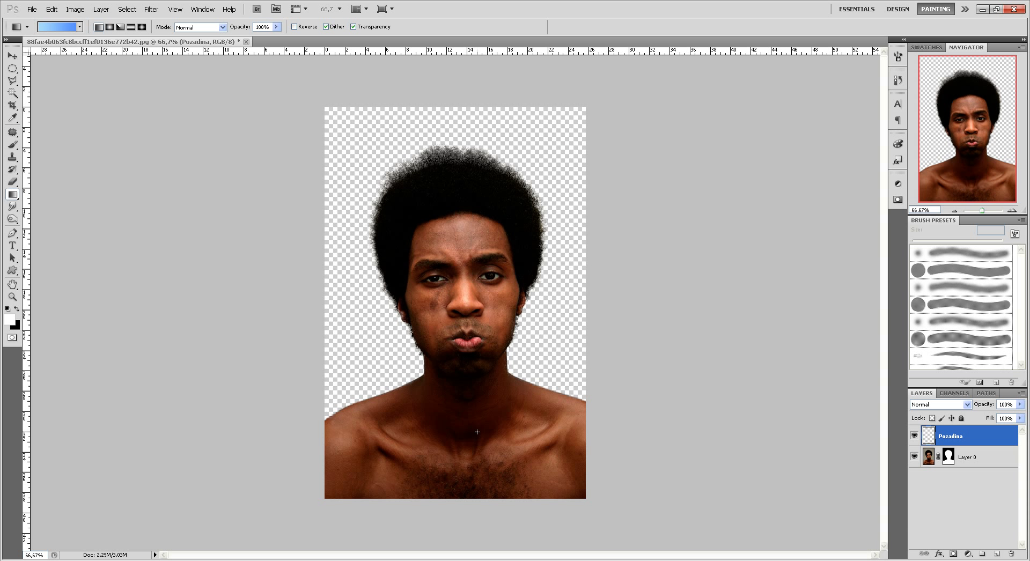
Step: Move Pozadina below the portrait layer and fill it with a vertical blue gradient
{"action": "left_click_drag", "start_coordinate": [993, 439], "coordinate": [966, 468]}
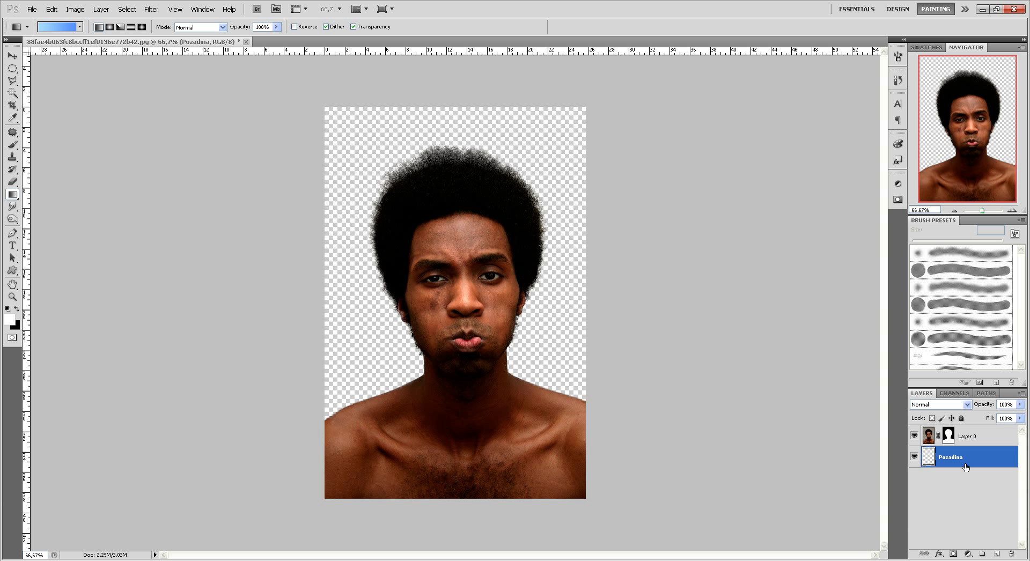
{"action": "left_click_drag", "start_coordinate": [461, 424], "coordinate": [459, 96]}
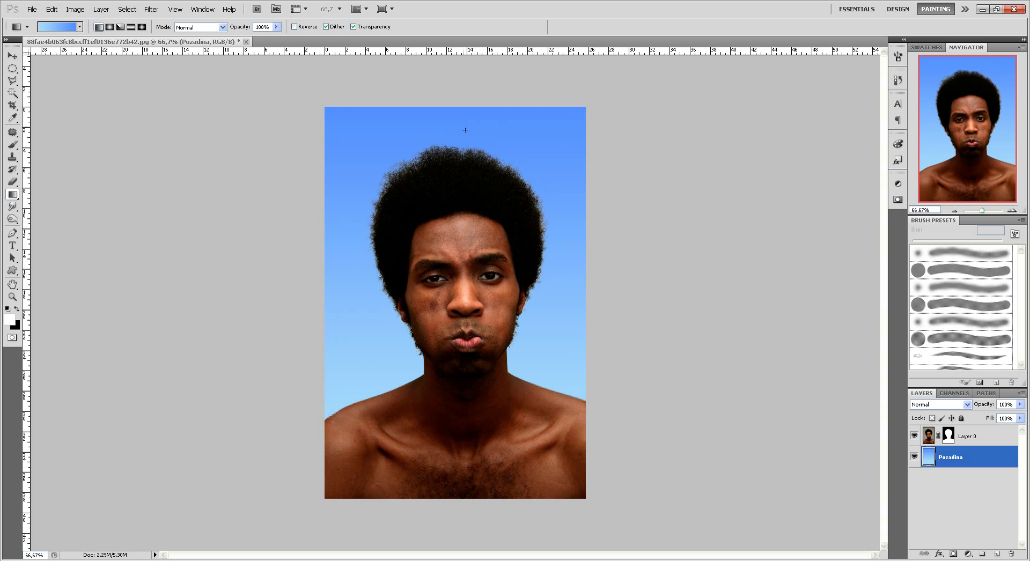
Step: Redraw the gradient from the chest up to the top, dark at top and lighter below
{"action": "left_click_drag", "start_coordinate": [375, 311], "coordinate": [526, 185]}
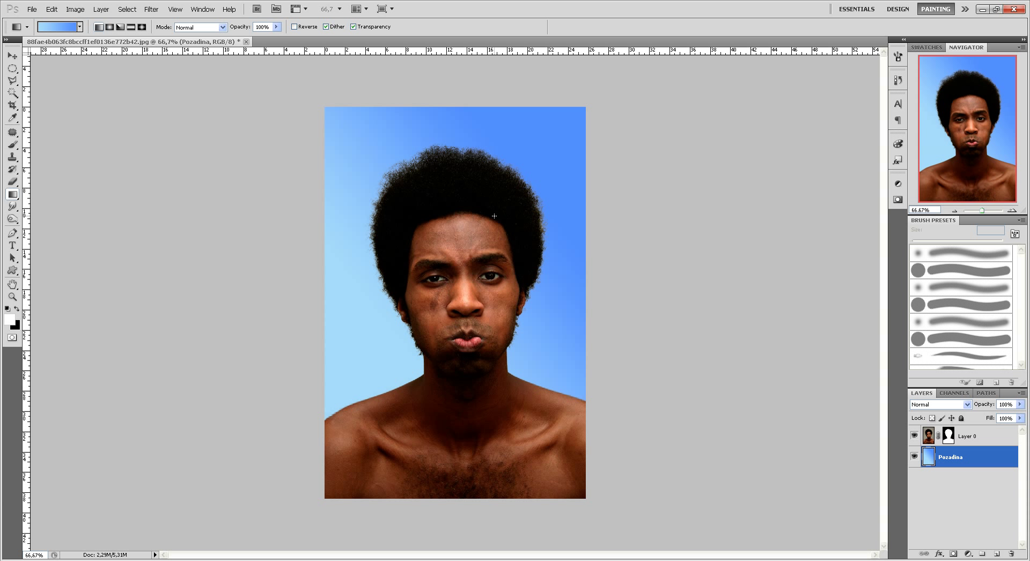
{"action": "left_click_drag", "start_coordinate": [480, 324], "coordinate": [465, 178]}
{"action": "left_click_drag", "start_coordinate": [443, 366], "coordinate": [447, 176]}
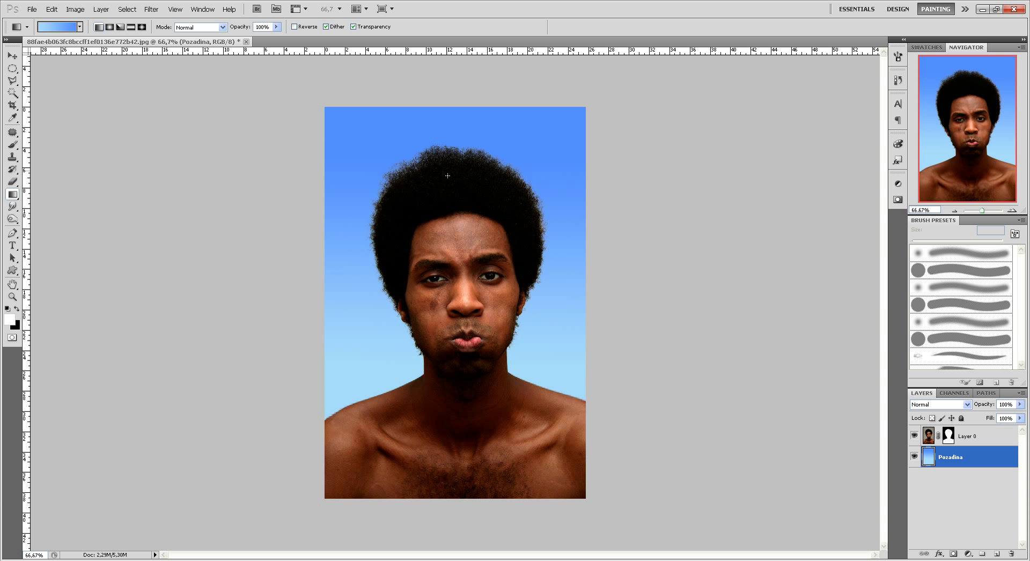
{"action": "left_click_drag", "start_coordinate": [467, 478], "coordinate": [463, 110]}
{"action": "left_click_drag", "start_coordinate": [467, 464], "coordinate": [462, 111]}
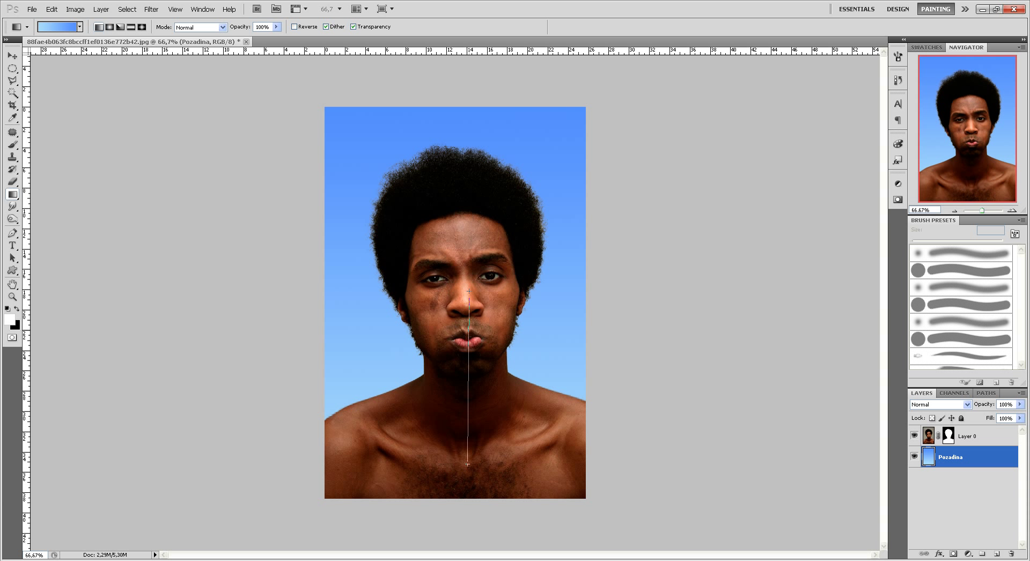